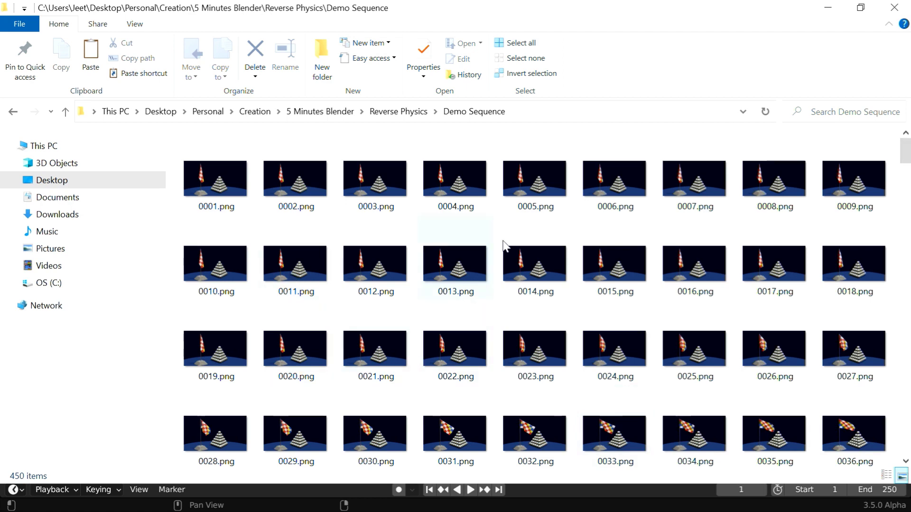
Leave the 450-frame PNG folder in File Explorer and bring Blender forward.
{"action": "key", "text": "alt+Tab"}
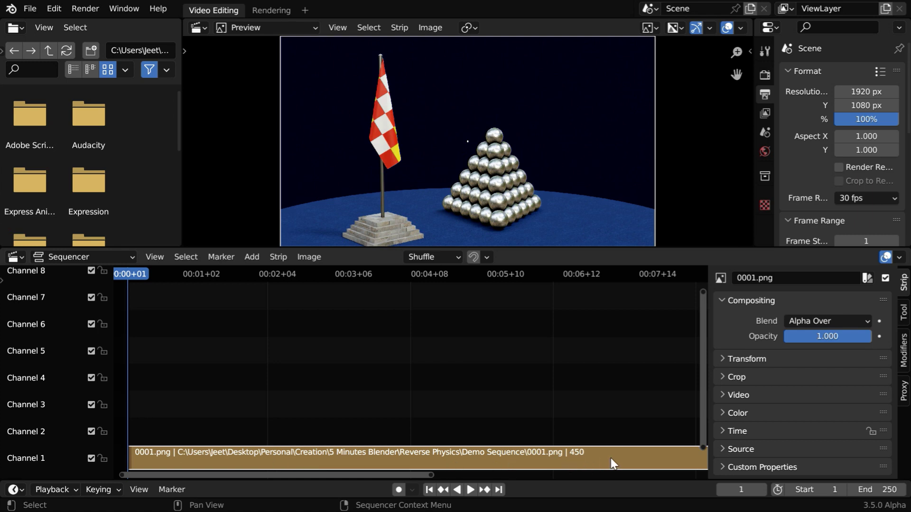
Turn on Reverse Frames in the 0001.png strip's Video settings.
{"action": "left_click", "coordinate": [723, 392]}
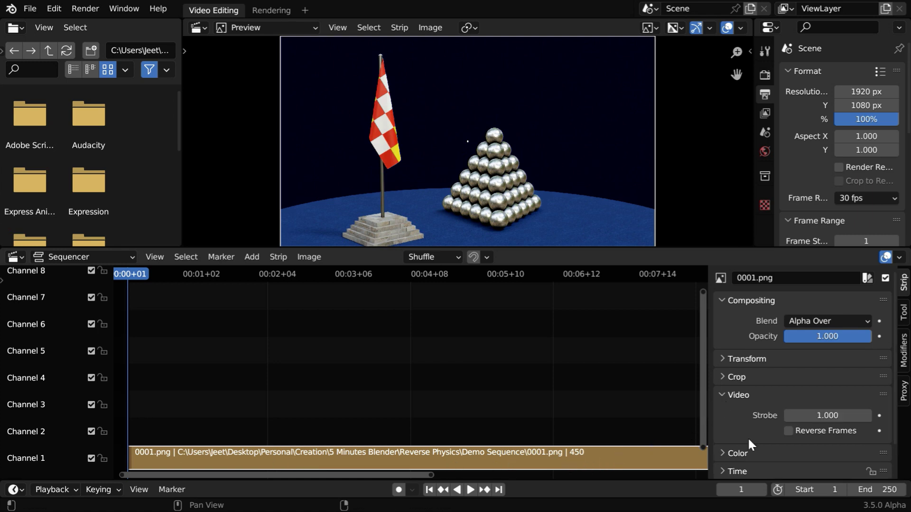
{"action": "left_click", "coordinate": [788, 431]}
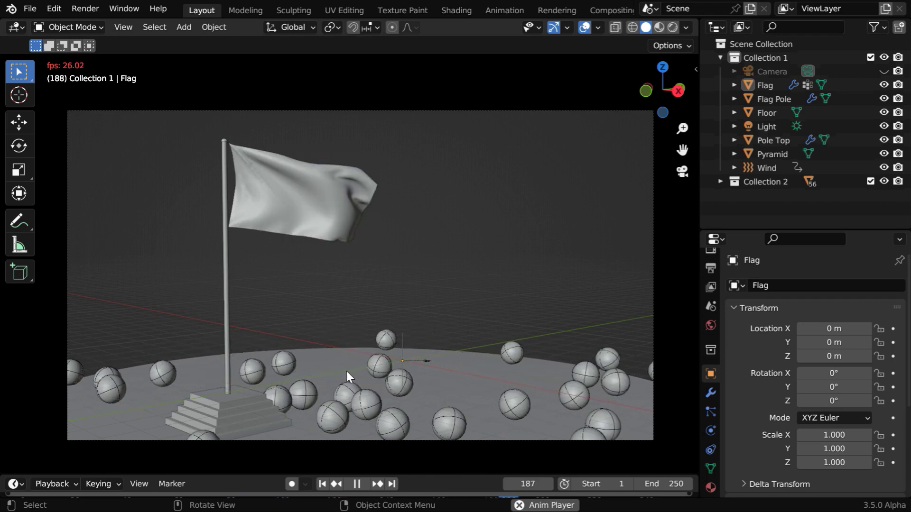
Stop playback at frame 1 and apply all transforms to the flag.
{"action": "left_click", "coordinate": [357, 484]}
{"action": "left_click", "coordinate": [322, 486]}
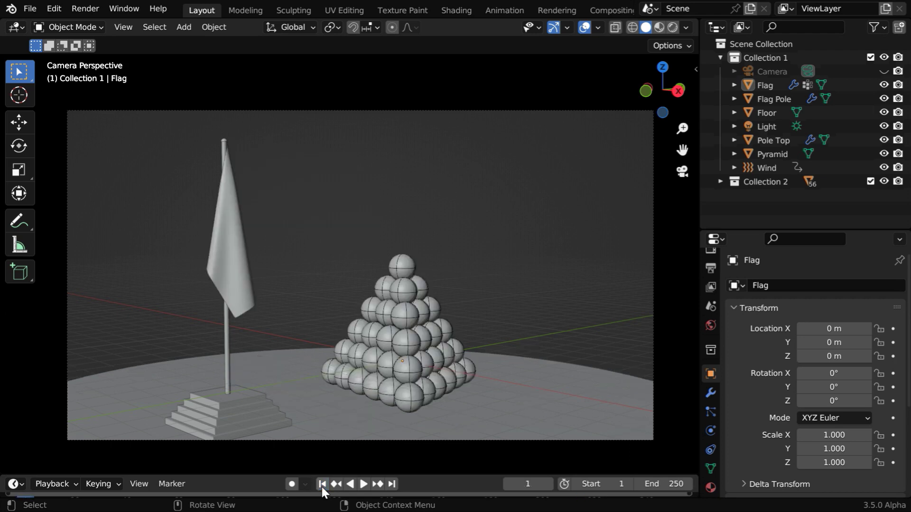
{"action": "left_click", "coordinate": [233, 279]}
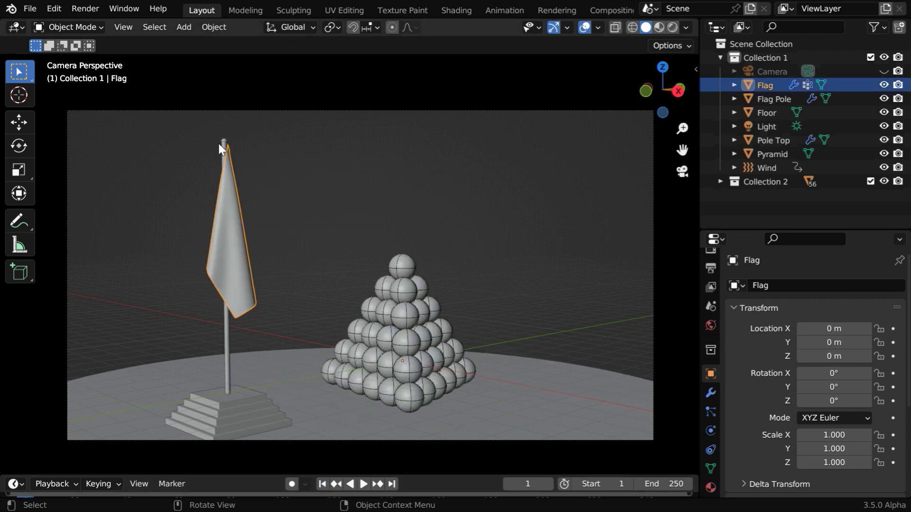
{"action": "left_click", "coordinate": [214, 27]}
{"action": "mouse_move", "coordinate": [235, 113]}
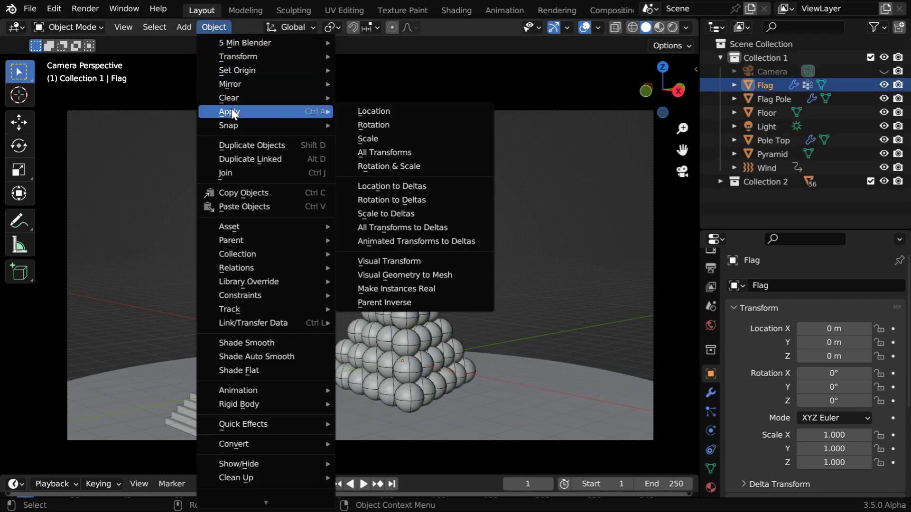
{"action": "left_click", "coordinate": [394, 152]}
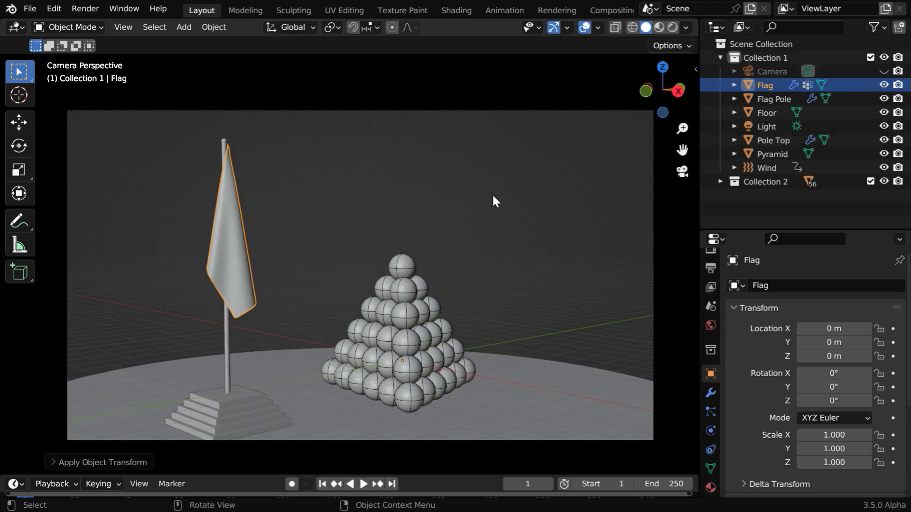
Delete the flag's Subdivision modifier, leaving only its Cloth physics.
{"action": "left_click", "coordinate": [710, 393]}
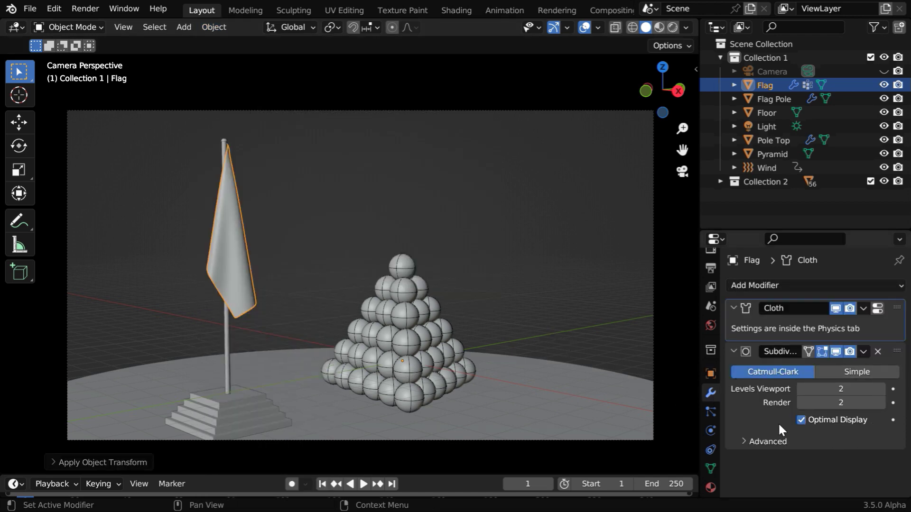
{"action": "left_click", "coordinate": [877, 352]}
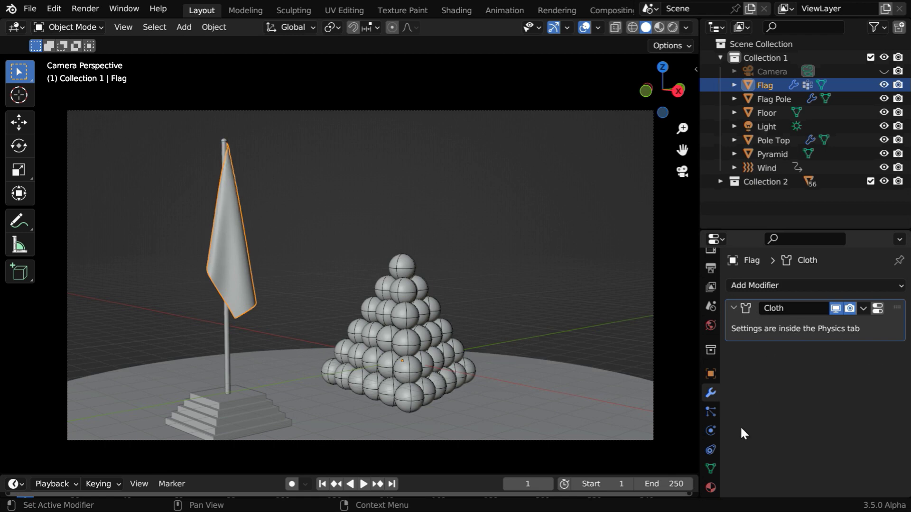
{"action": "left_click", "coordinate": [712, 431]}
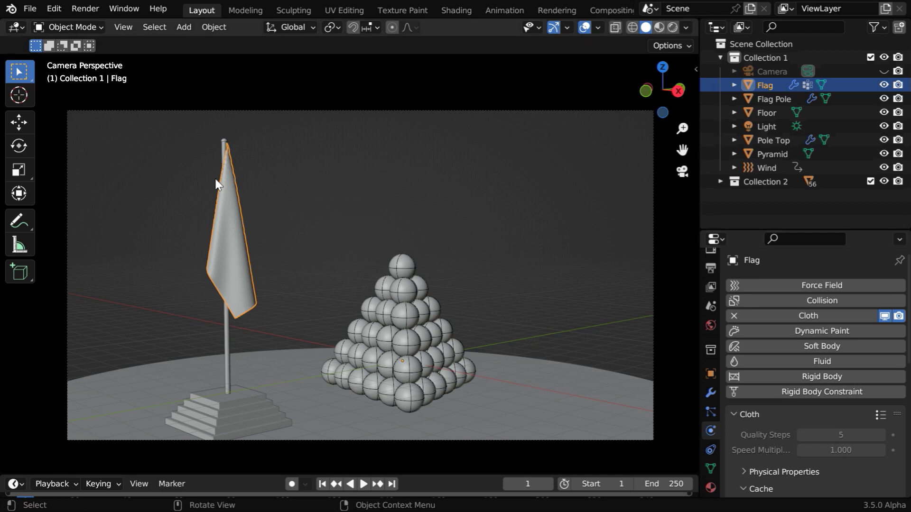
Search add-ons for 'mdd', confirm Import-Export: NewTek MDD format is enabled, and close Preferences.
{"action": "left_click", "coordinate": [30, 10]}
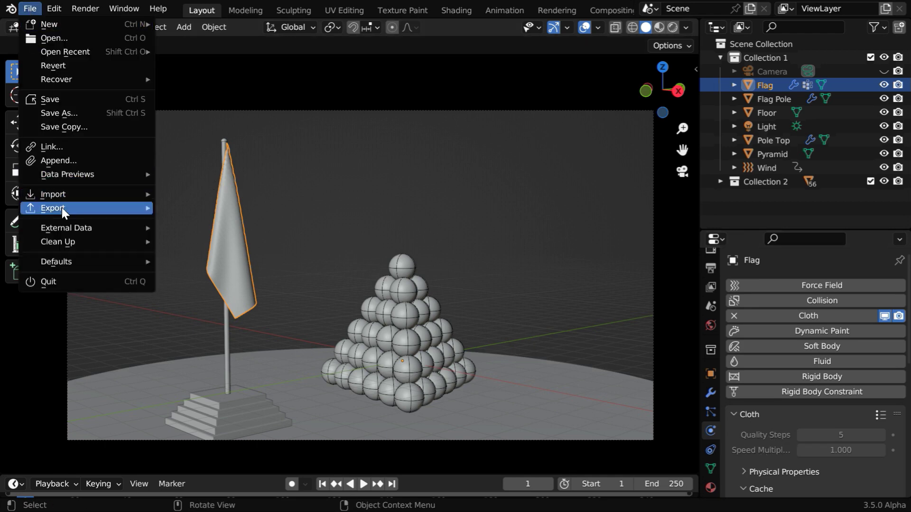
{"action": "mouse_move", "coordinate": [62, 208]}
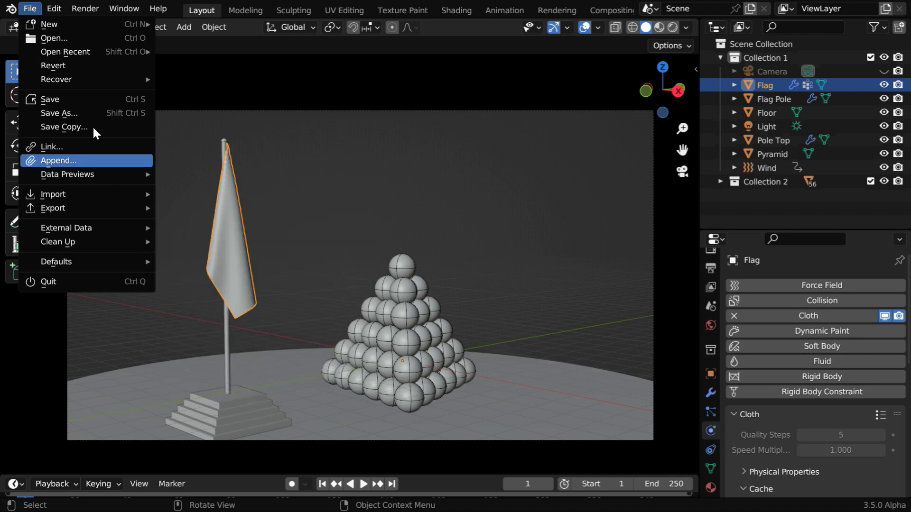
{"action": "mouse_move", "coordinate": [54, 8]}
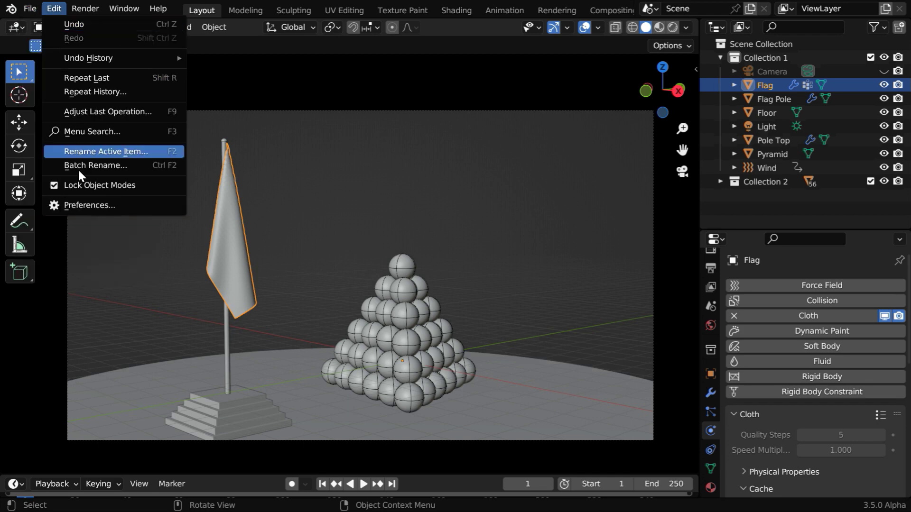
{"action": "left_click", "coordinate": [84, 205]}
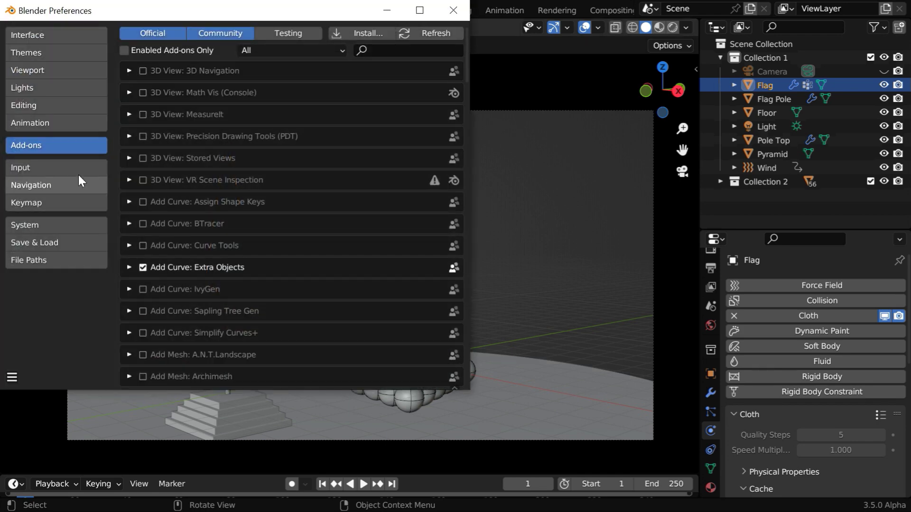
{"action": "left_click", "coordinate": [390, 51]}
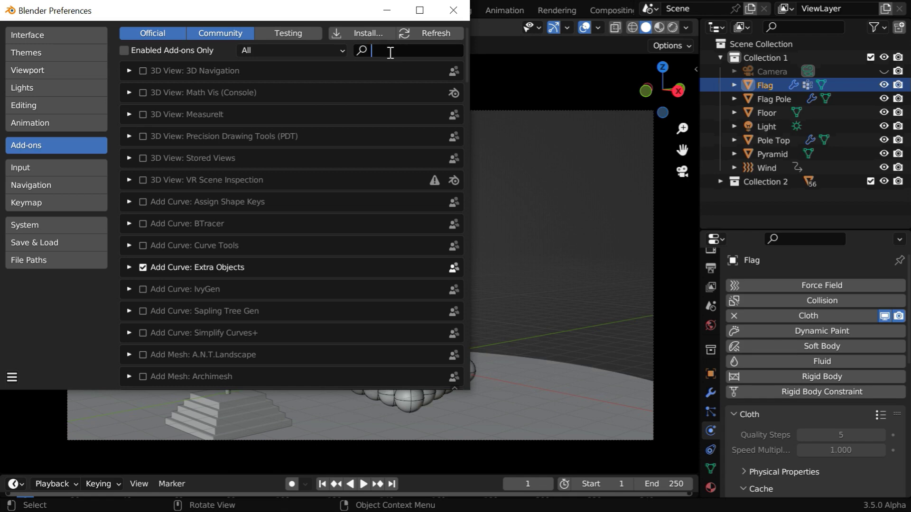
{"action": "type", "text": "mdd"}
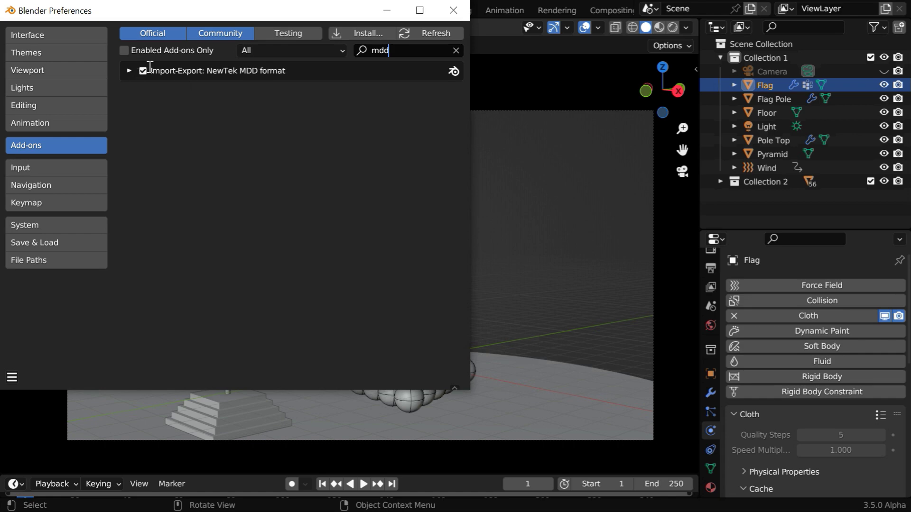
{"action": "left_click", "coordinate": [451, 12]}
Export the flag's motion as Lightwave Point Cache Reverse Physics.mdd on the Desktop.
{"action": "left_click", "coordinate": [26, 9]}
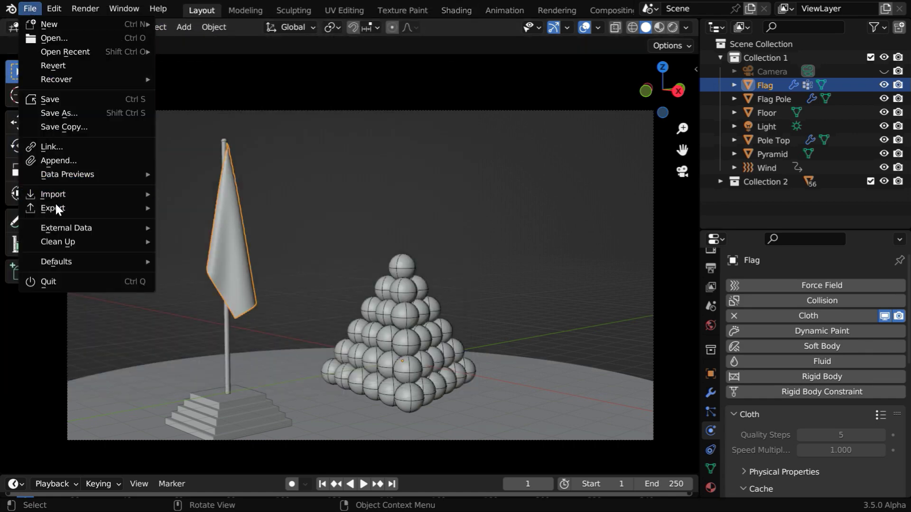
{"action": "mouse_move", "coordinate": [55, 207]}
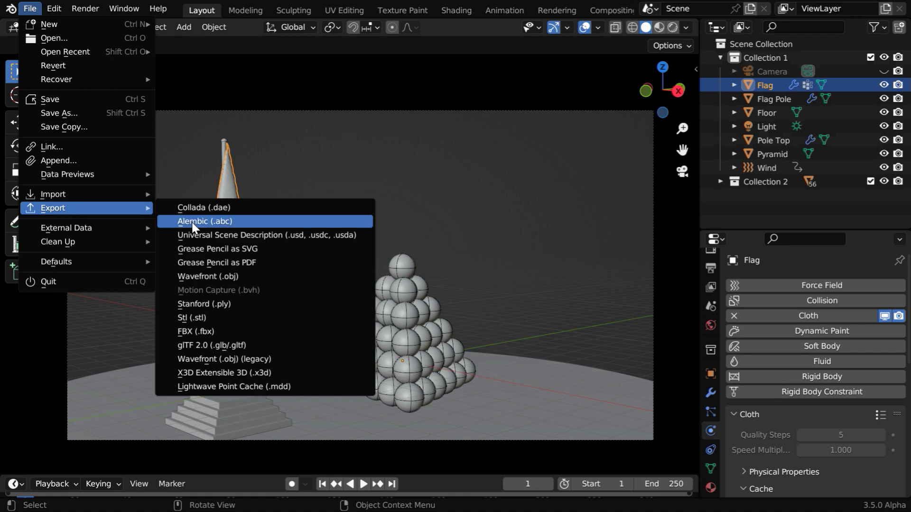
{"action": "left_click", "coordinate": [233, 385]}
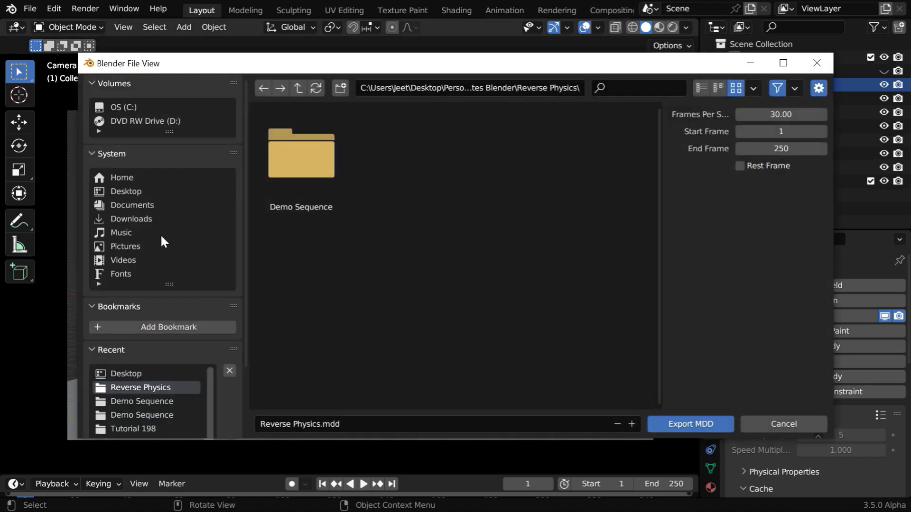
{"action": "left_click", "coordinate": [130, 190]}
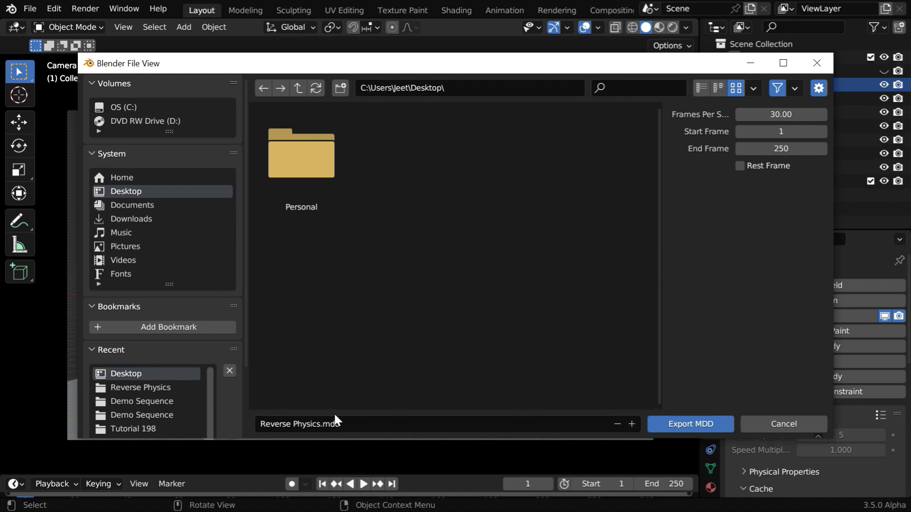
{"action": "left_click", "coordinate": [671, 423]}
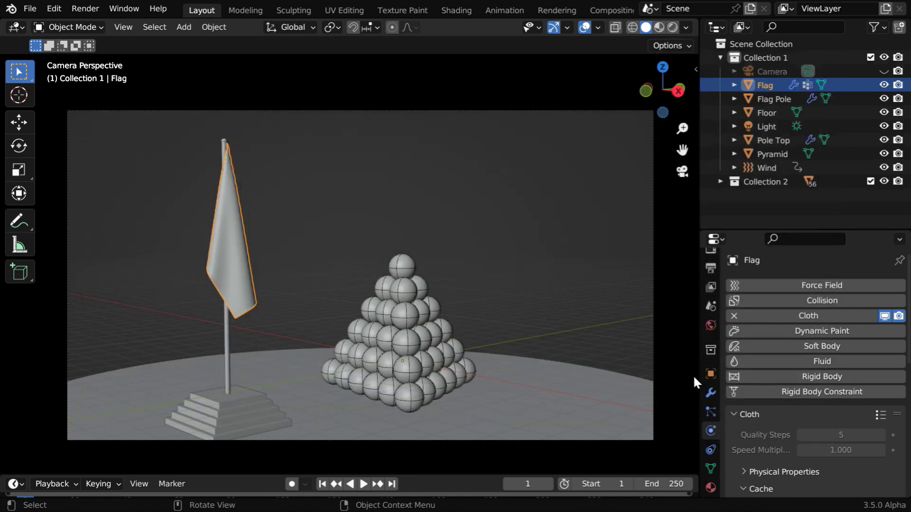
Remove the flag's Cloth simulation, test playback, and rewind to frame 1.
{"action": "left_click", "coordinate": [733, 315]}
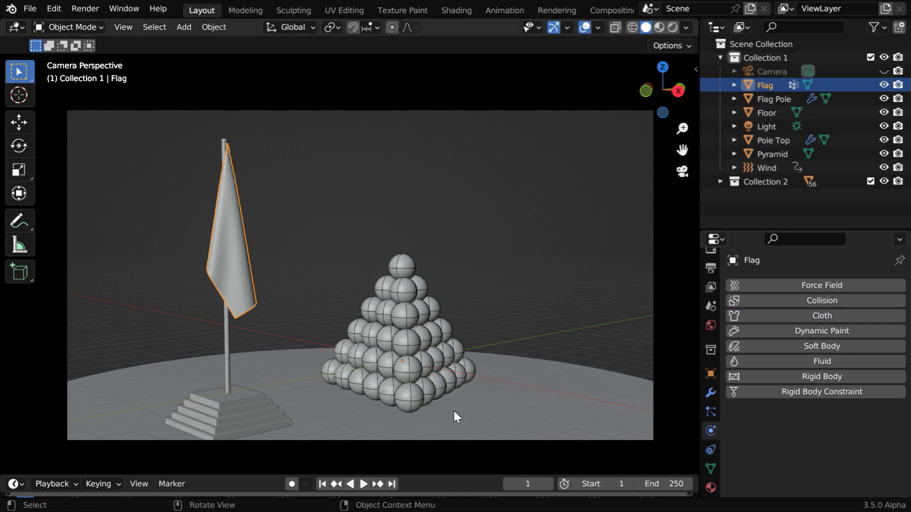
{"action": "left_click", "coordinate": [364, 484]}
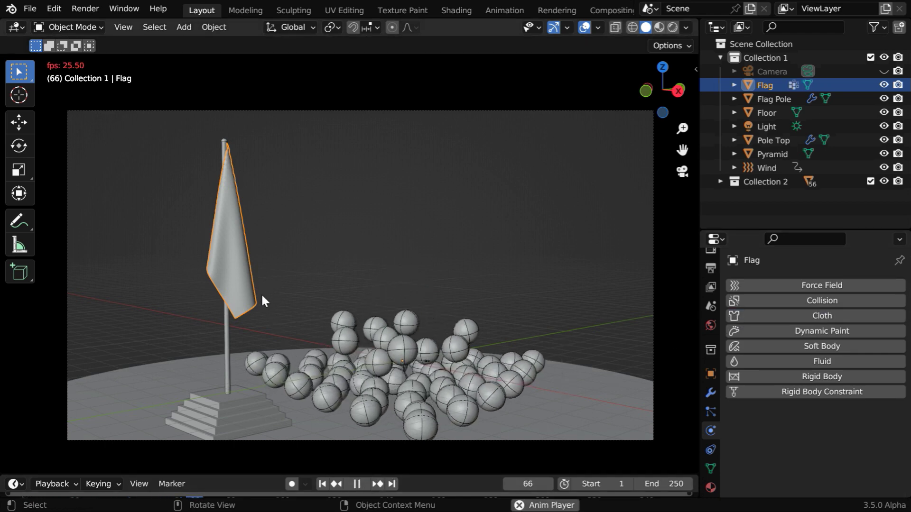
{"action": "left_click", "coordinate": [357, 484]}
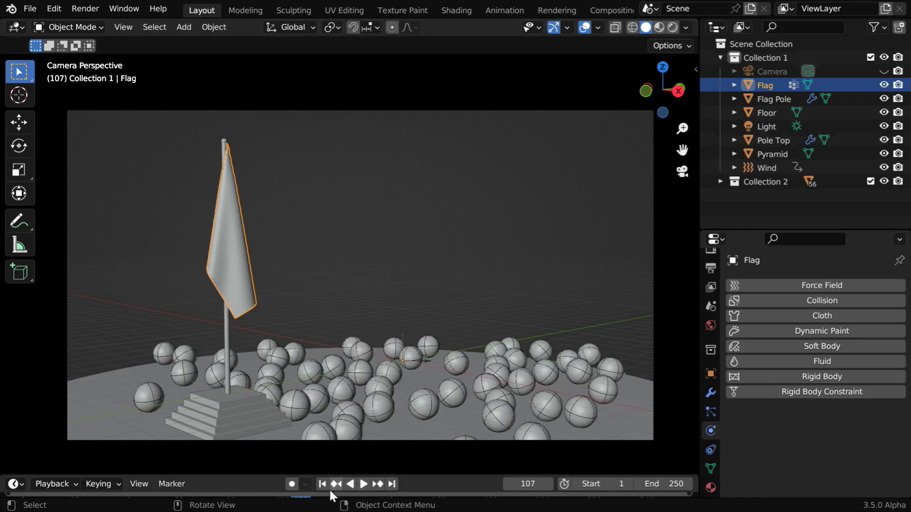
{"action": "left_click", "coordinate": [322, 484]}
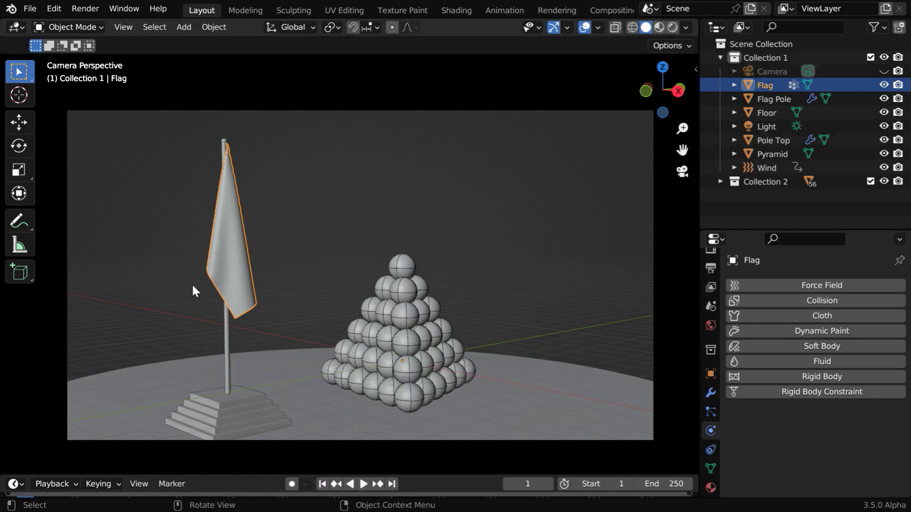
Import Reverse Physics.mdd from the Desktop onto the flag as a Lightwave point cache.
{"action": "left_click", "coordinate": [32, 12]}
{"action": "mouse_move", "coordinate": [130, 192]}
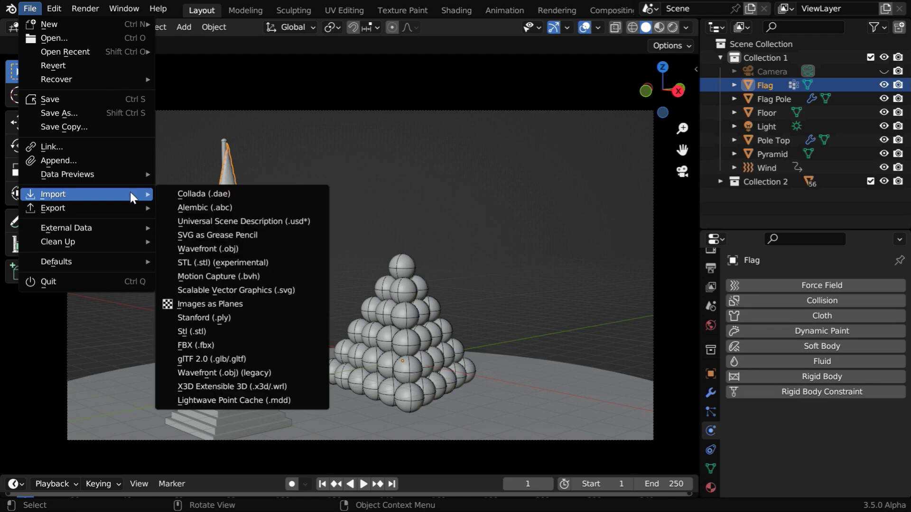
{"action": "left_click", "coordinate": [232, 402]}
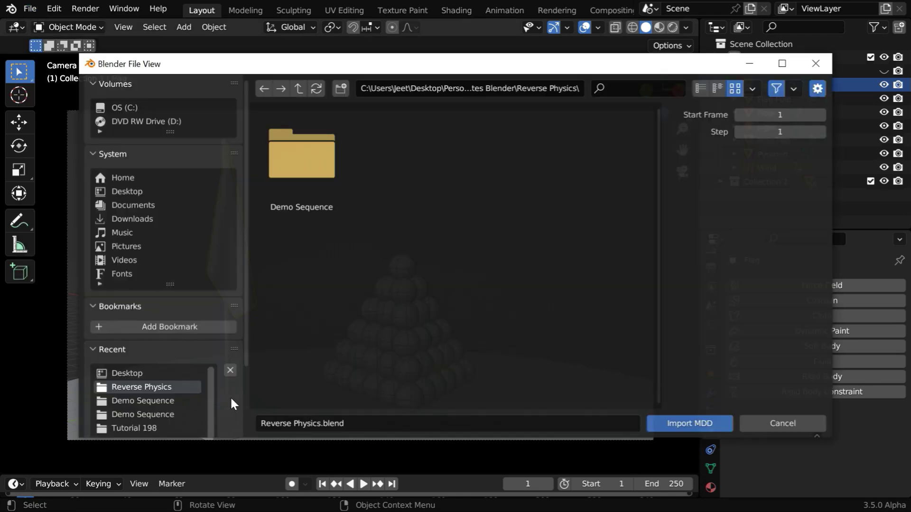
{"action": "left_click", "coordinate": [127, 191]}
{"action": "left_click", "coordinate": [407, 200]}
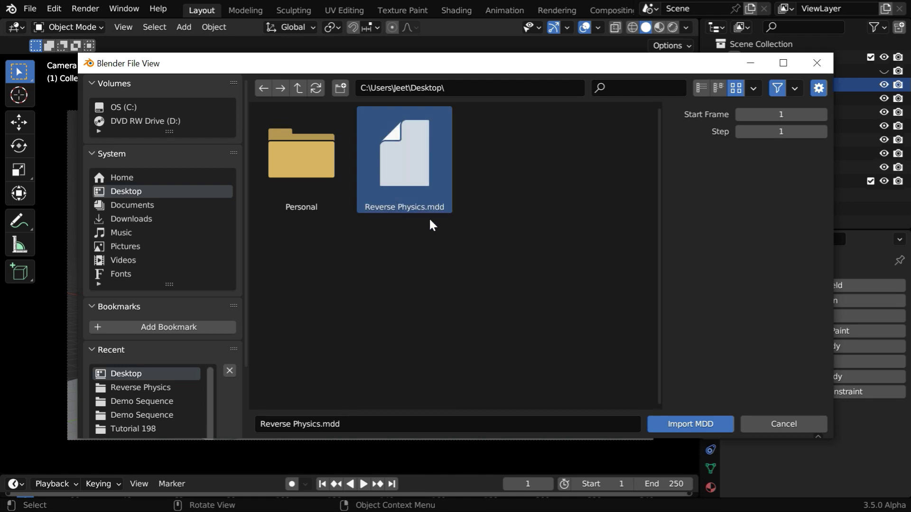
{"action": "left_click", "coordinate": [680, 426]}
Play the cached flag animation to verify it, then rewind and reselect the flag.
{"action": "left_click", "coordinate": [611, 357]}
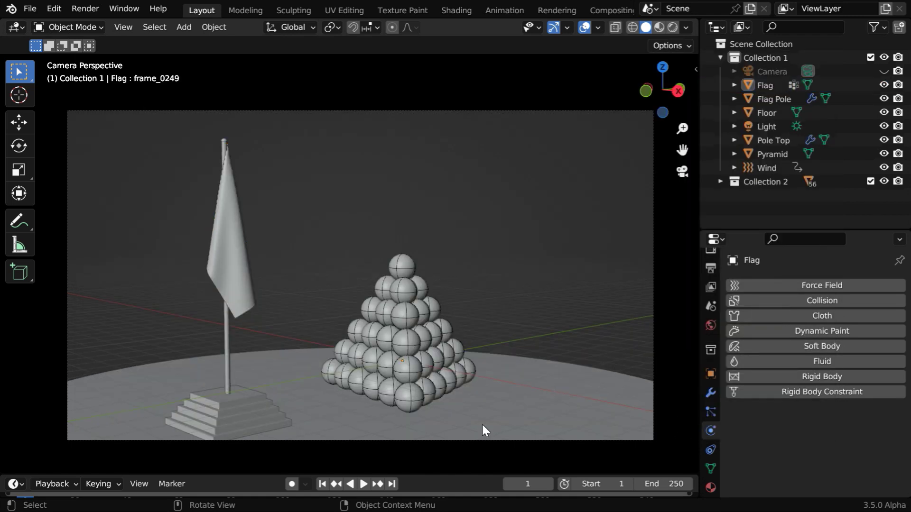
{"action": "left_click", "coordinate": [364, 484]}
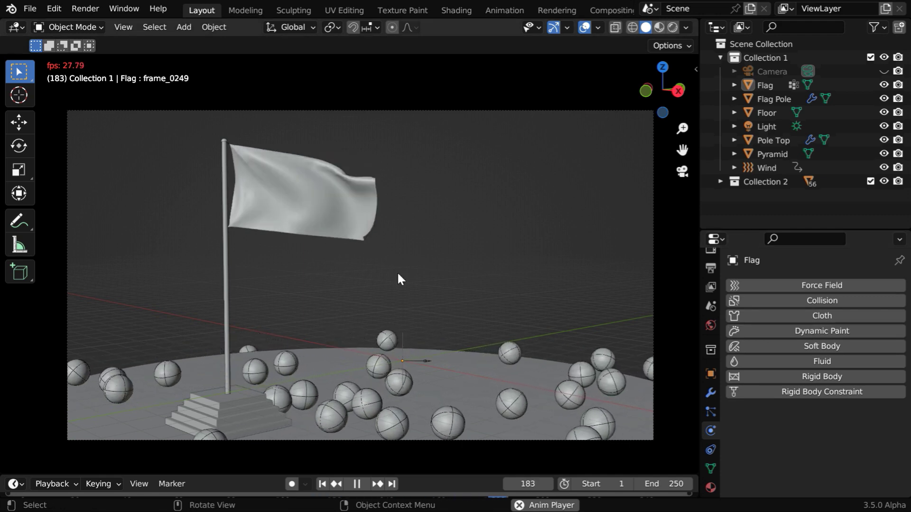
{"action": "left_click", "coordinate": [357, 484]}
{"action": "left_click", "coordinate": [322, 484]}
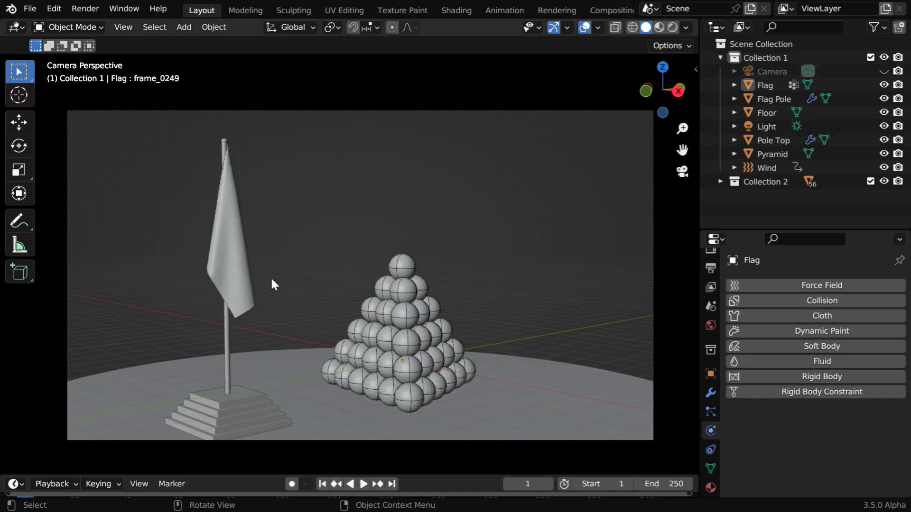
{"action": "left_click", "coordinate": [244, 272]}
Show the flag's curves in the Graph Editor and set the current frame to 125.
{"action": "left_click", "coordinate": [15, 27]}
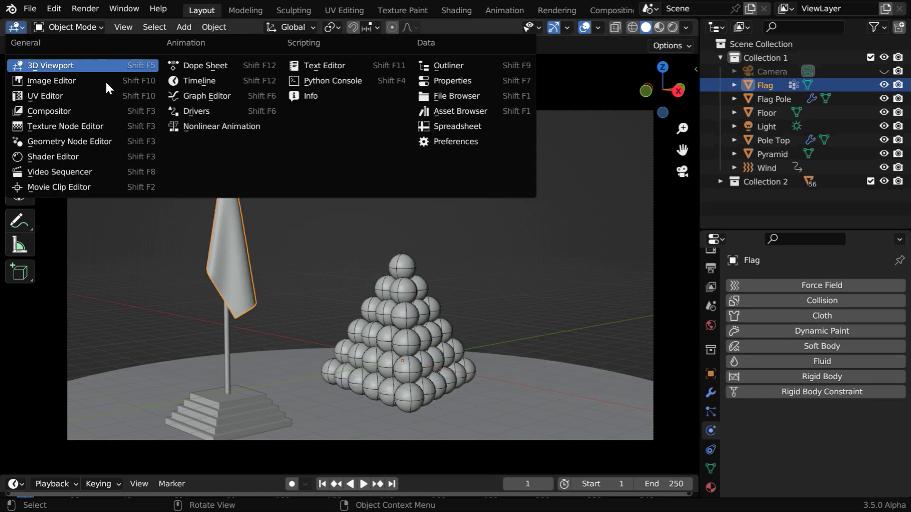
{"action": "left_click", "coordinate": [207, 95]}
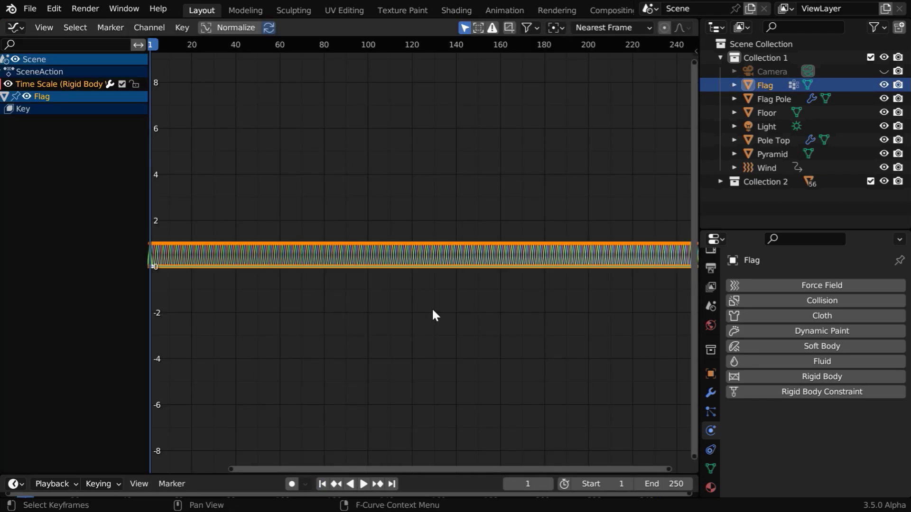
{"action": "middle_click_drag", "start_coordinate": [496, 323], "coordinate": [480, 304], "text": "ctrl"}
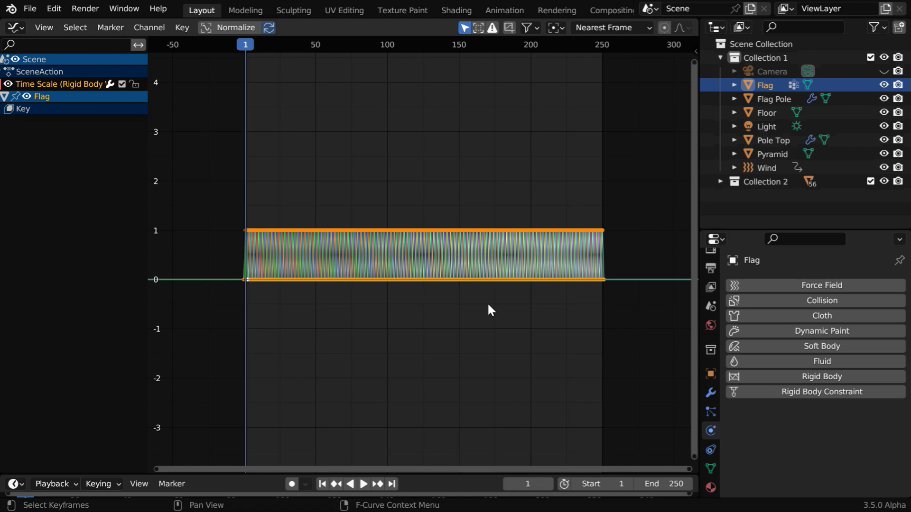
{"action": "left_click", "coordinate": [529, 484]}
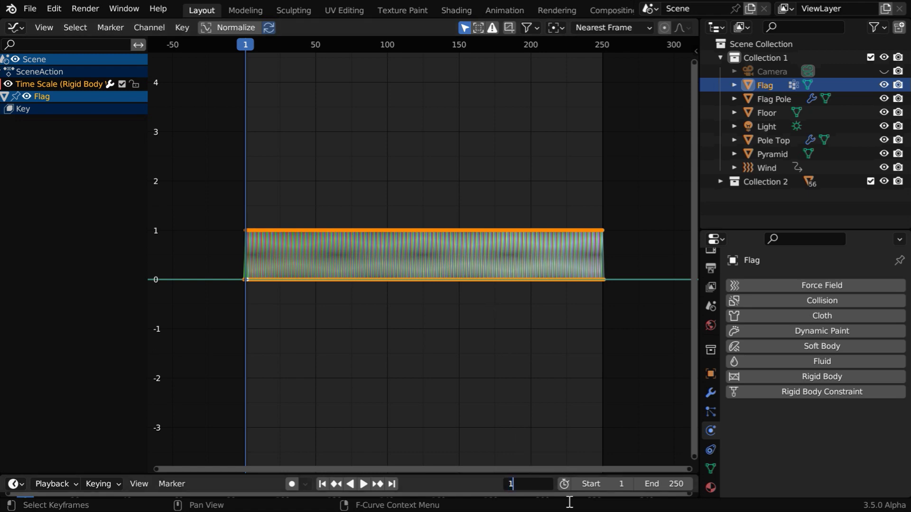
{"action": "type", "text": "125"}
{"action": "key", "text": "Return"}
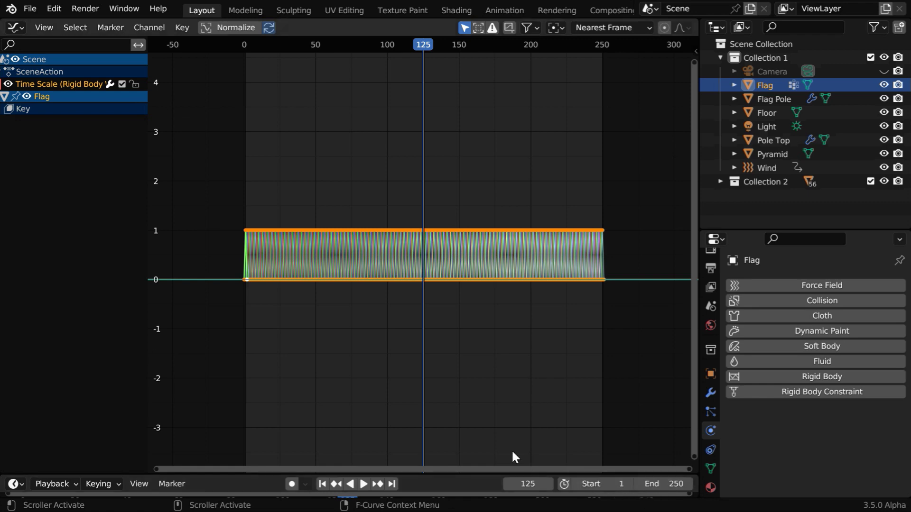
Select all flag keyframes and mirror them by times over frame 125.
{"action": "key", "text": "alt+a"}
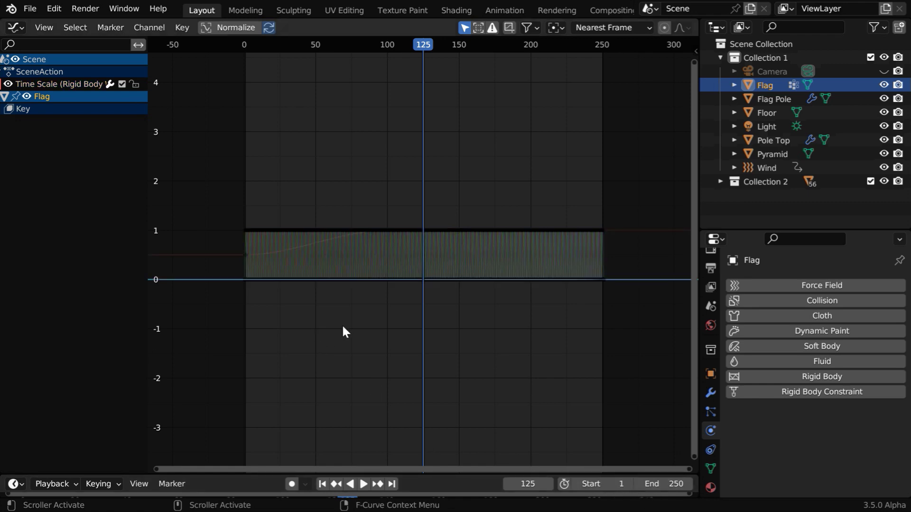
{"action": "key", "text": "a"}
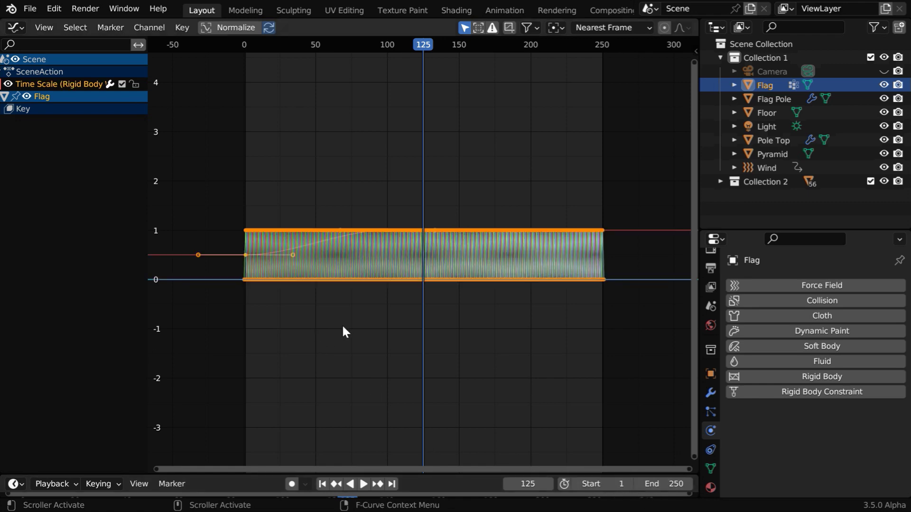
{"action": "left_click", "coordinate": [179, 27]}
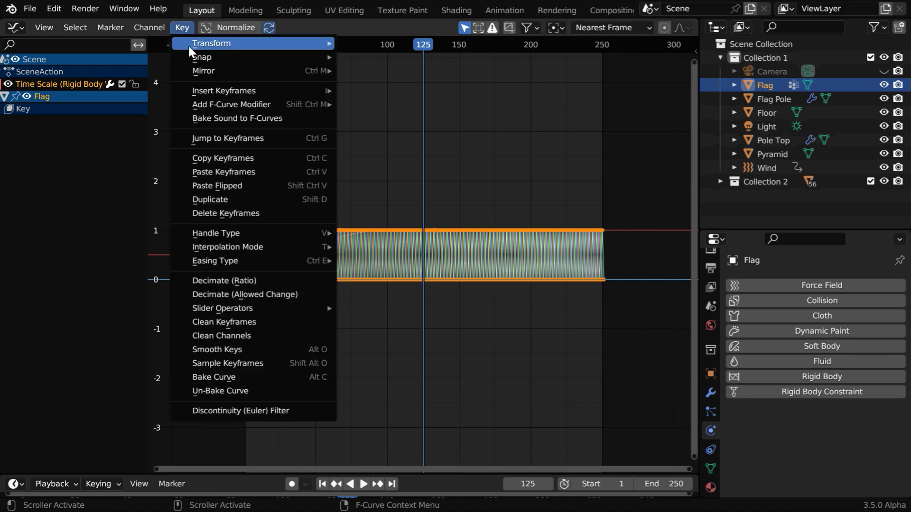
{"action": "mouse_move", "coordinate": [200, 76]}
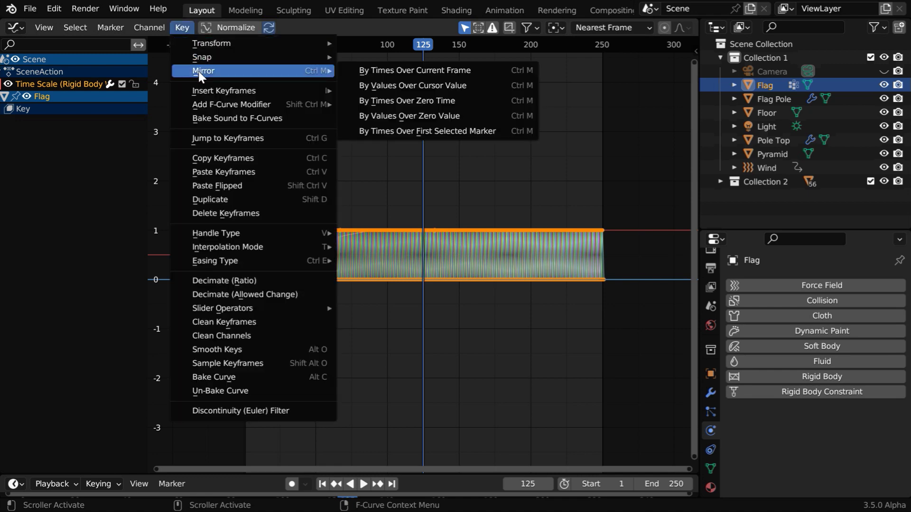
{"action": "left_click", "coordinate": [430, 71]}
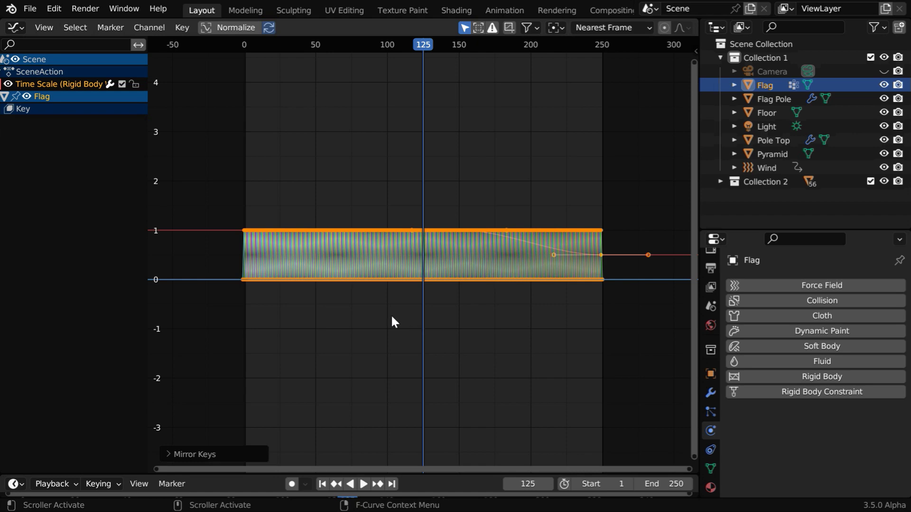
{"action": "left_click", "coordinate": [19, 30]}
Back in the 3D Viewport, deselect, rewind to frame 1 and play the reversed flag motion.
{"action": "left_click", "coordinate": [34, 63]}
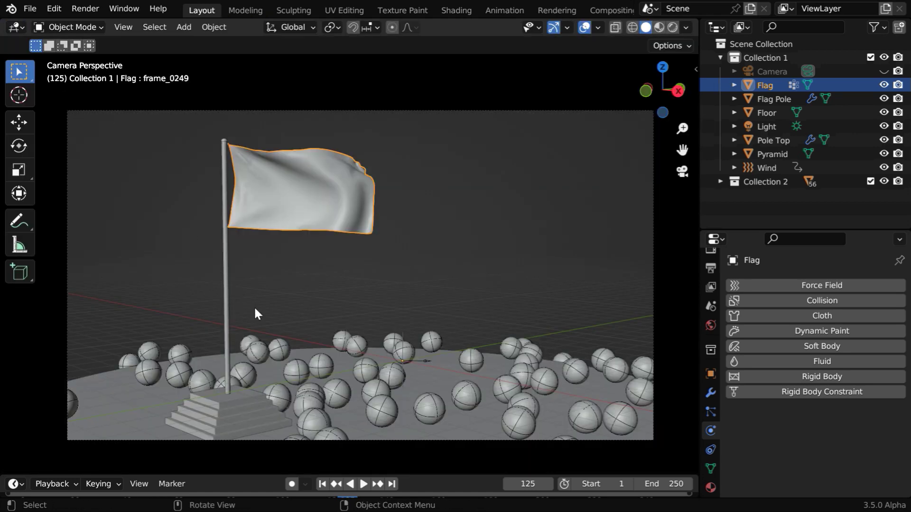
{"action": "left_click", "coordinate": [332, 449]}
{"action": "left_click", "coordinate": [323, 484]}
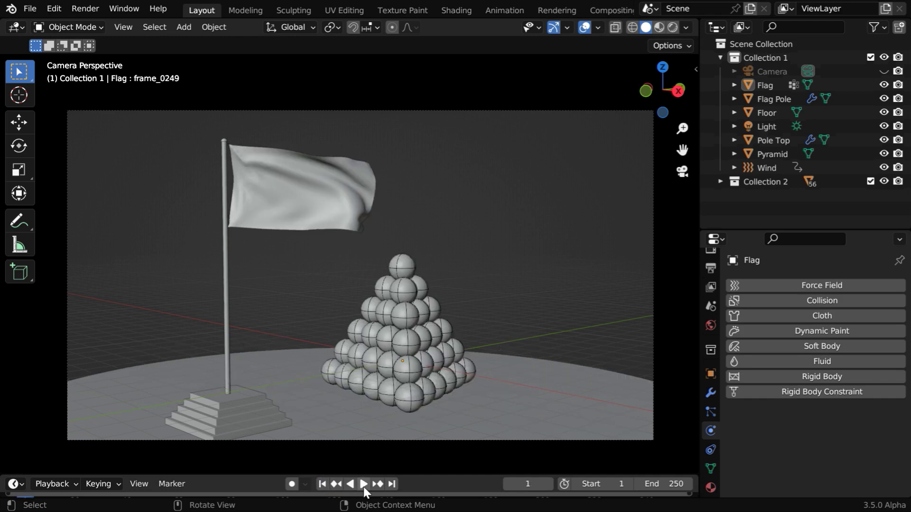
{"action": "left_click", "coordinate": [364, 484]}
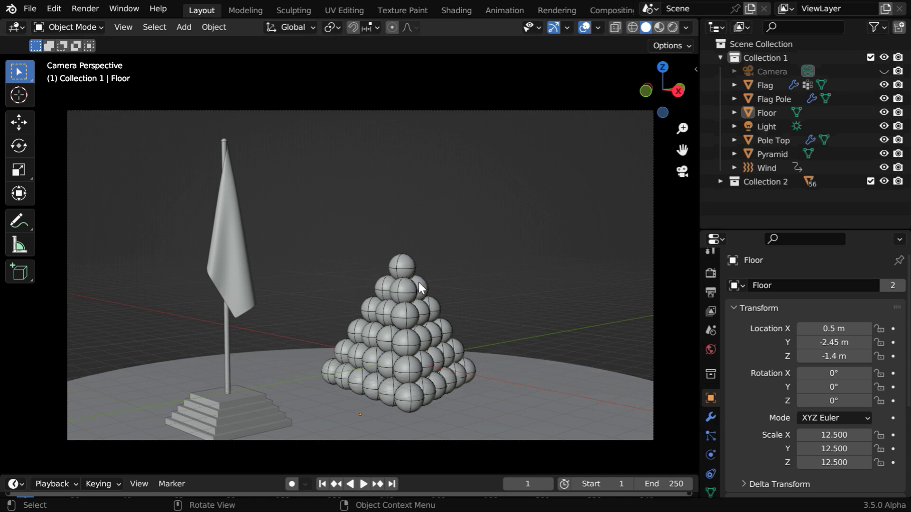
Box-select the pyramid spheres, excluding the floor, with the top sphere active.
{"action": "left_click_drag", "start_coordinate": [313, 253], "coordinate": [483, 407], "text": "shift"}
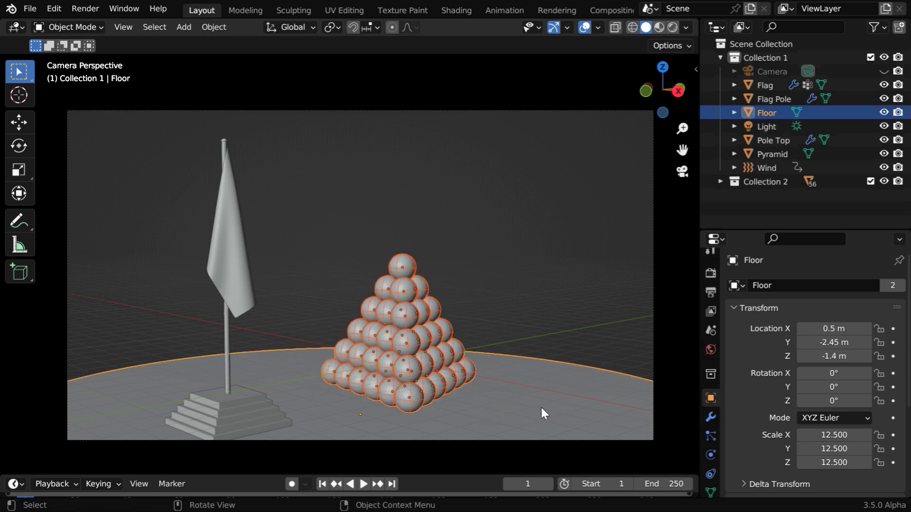
{"action": "key", "text": "b"}
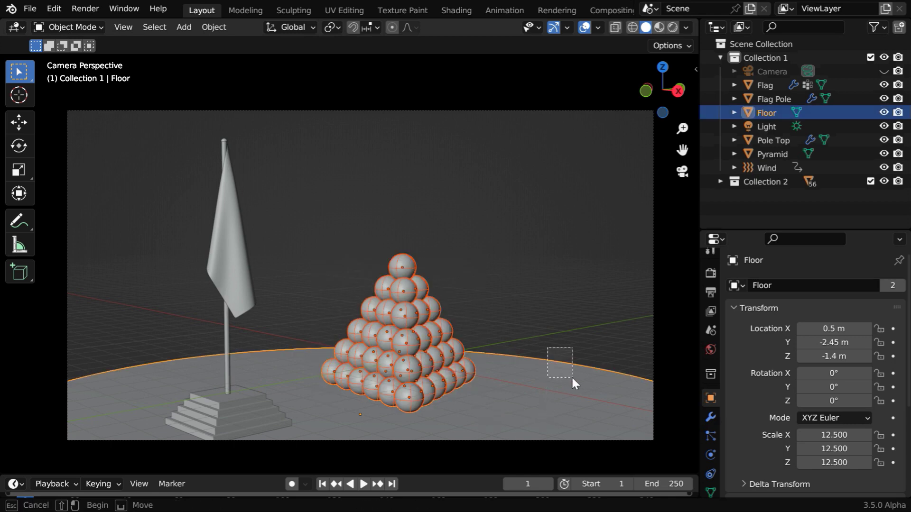
{"action": "middle_click_drag", "start_coordinate": [571, 376], "coordinate": [571, 377]}
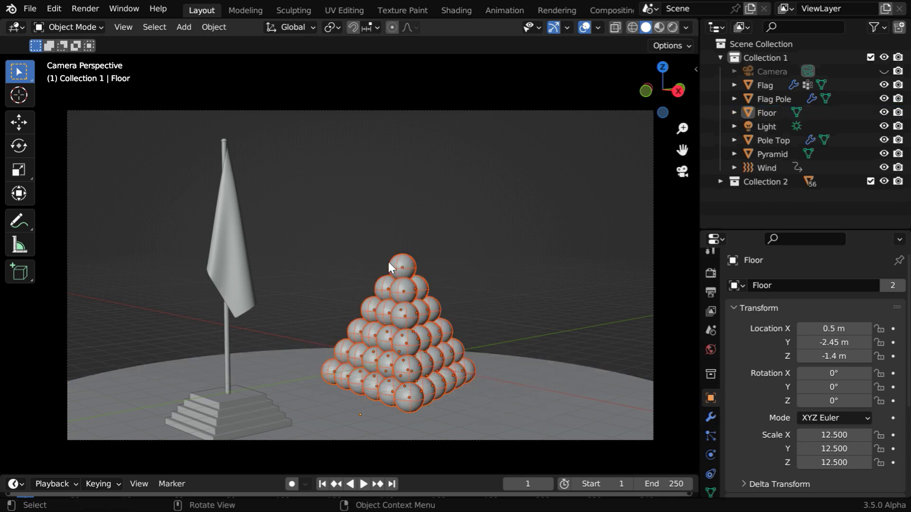
{"action": "left_click", "coordinate": [406, 260], "text": "shift"}
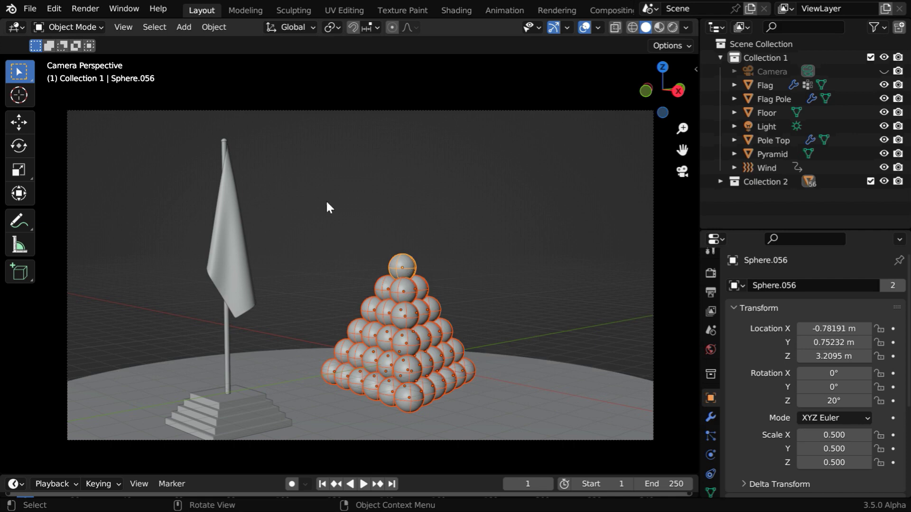
Make each sphere's object animation single-user via Relations > Make Single User.
{"action": "left_click", "coordinate": [216, 27]}
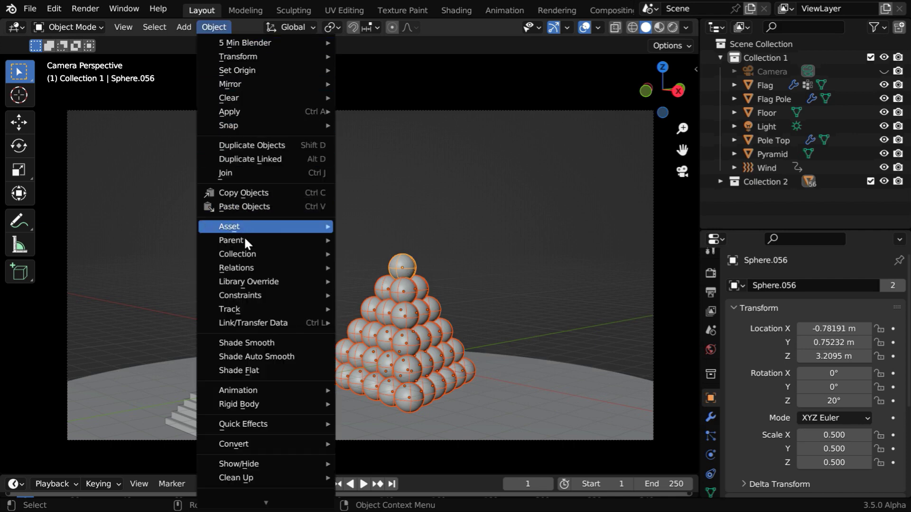
{"action": "mouse_move", "coordinate": [253, 270]}
{"action": "mouse_move", "coordinate": [412, 316]}
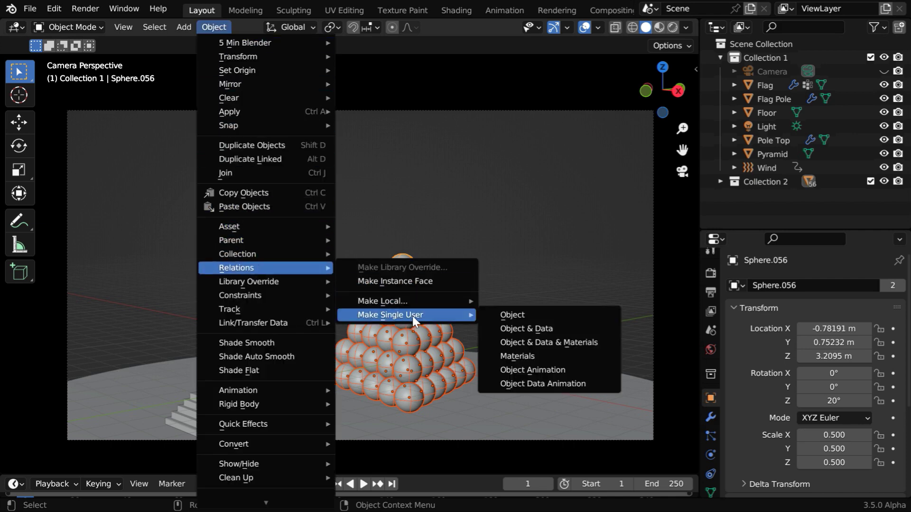
{"action": "left_click", "coordinate": [530, 375]}
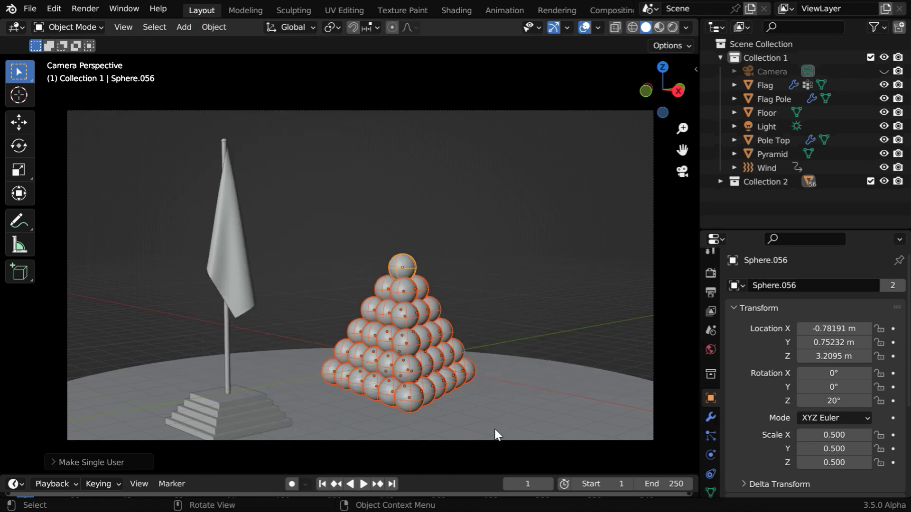
Bake the spheres' rigid-body simulation to keyframes.
{"action": "left_click", "coordinate": [213, 29]}
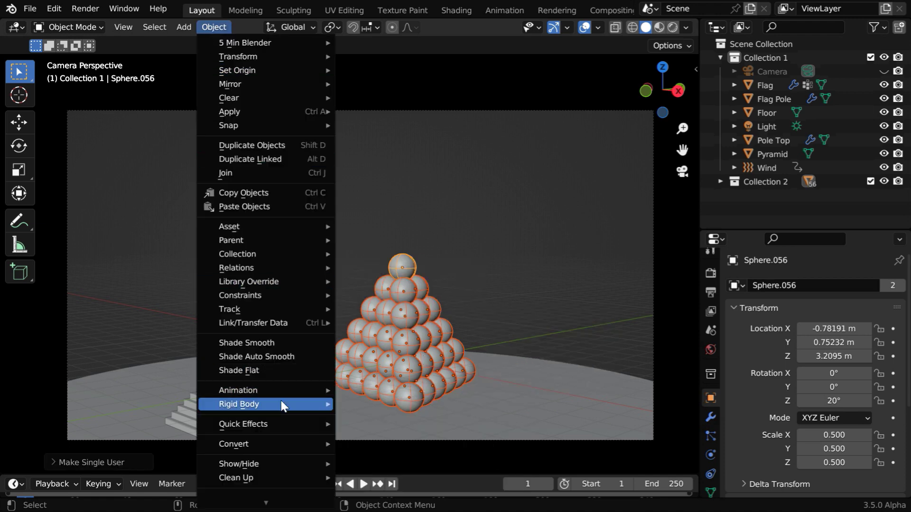
{"action": "mouse_move", "coordinate": [281, 400]}
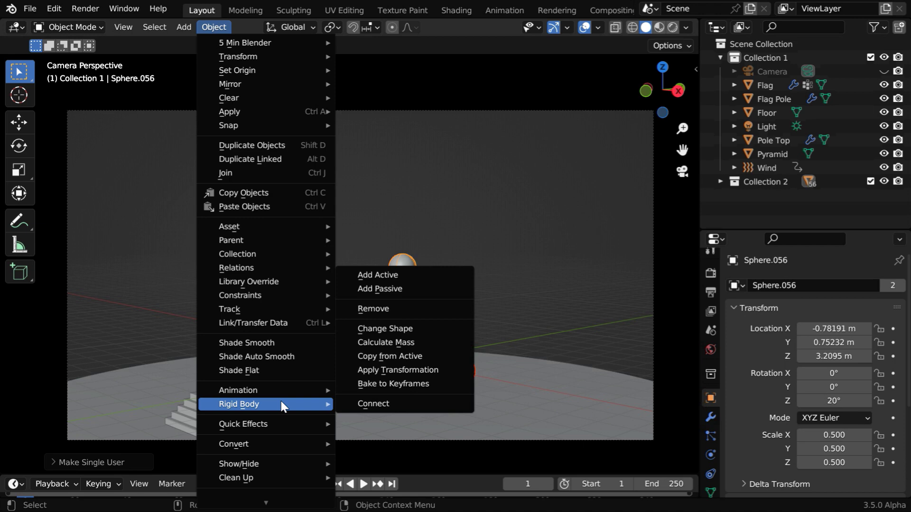
{"action": "left_click", "coordinate": [404, 385]}
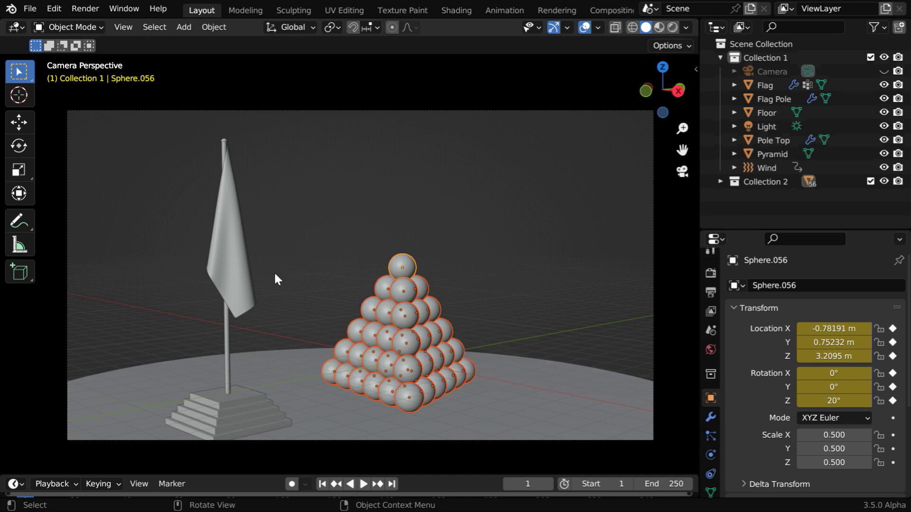
In the Graph Editor, mirror the spheres' baked keys by times over frame 125.
{"action": "left_click", "coordinate": [16, 27]}
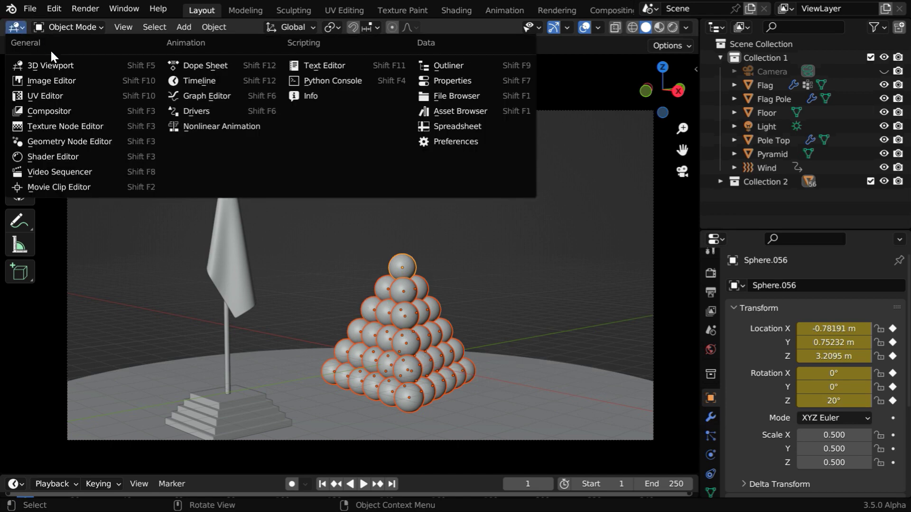
{"action": "left_click", "coordinate": [203, 96]}
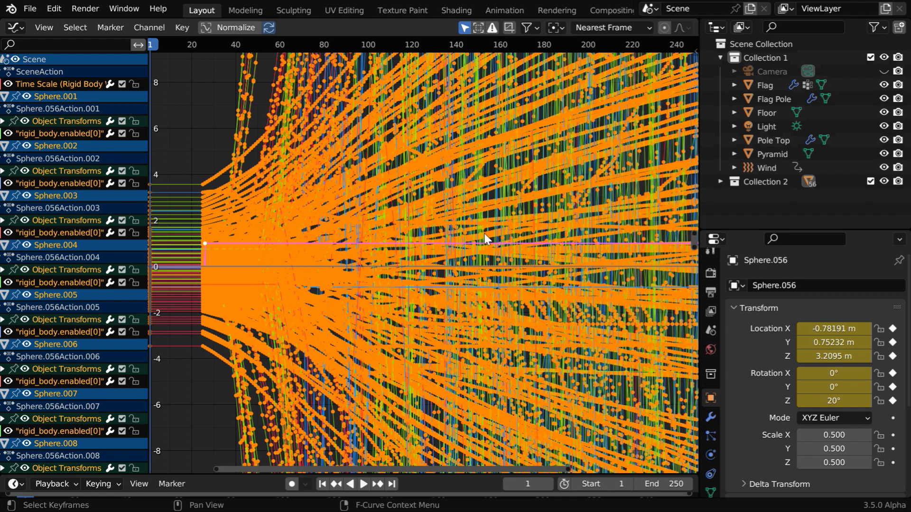
{"action": "middle_click_drag", "start_coordinate": [542, 300], "coordinate": [536, 338], "text": "ctrl"}
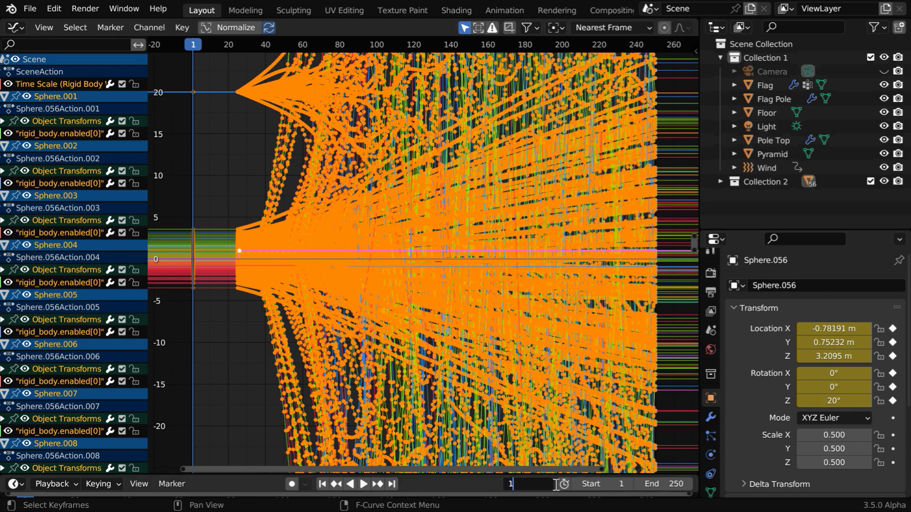
{"action": "key", "text": "Return"}
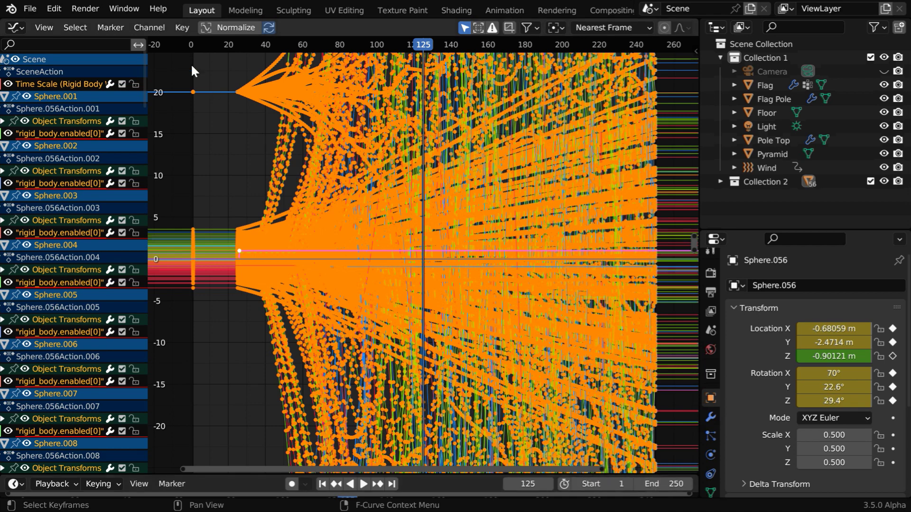
{"action": "left_click", "coordinate": [181, 31]}
{"action": "mouse_move", "coordinate": [208, 75]}
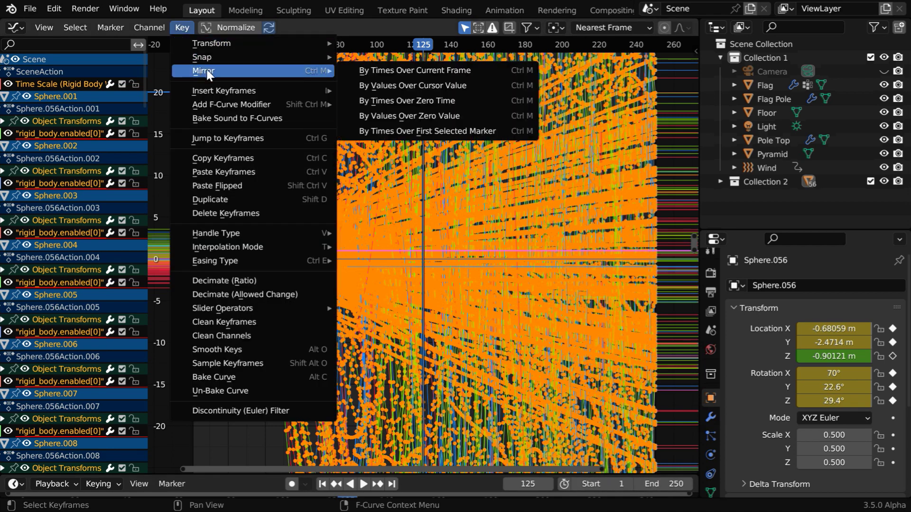
{"action": "left_click", "coordinate": [450, 71]}
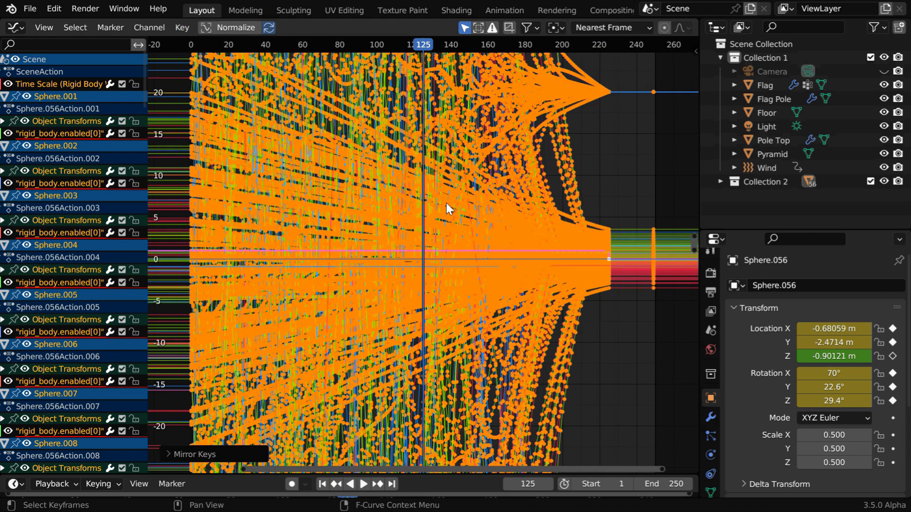
Return the area to the 3D Viewport and deselect all spheres.
{"action": "left_click", "coordinate": [17, 27]}
{"action": "left_click", "coordinate": [30, 64]}
{"action": "left_click", "coordinate": [466, 317]}
Play the reversed animation from frame 1, then show Sphere.056's physics settings.
{"action": "left_click", "coordinate": [322, 484]}
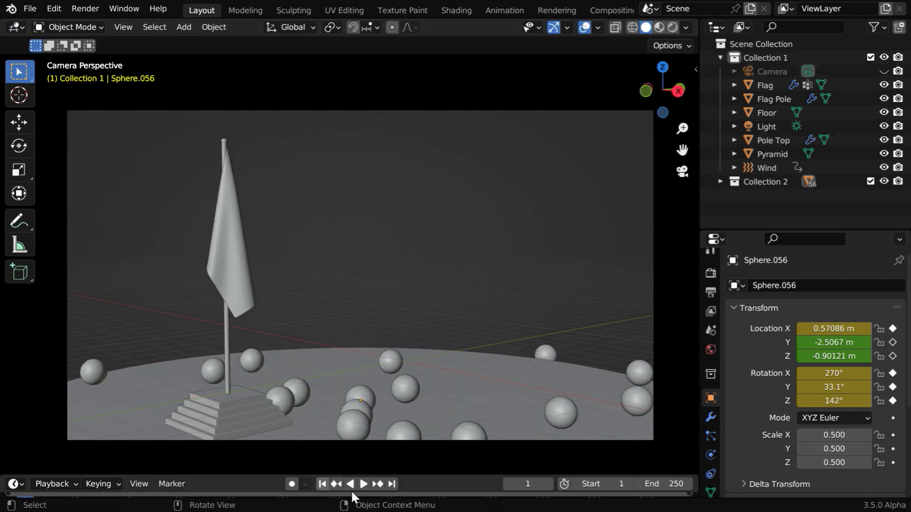
{"action": "left_click", "coordinate": [363, 485]}
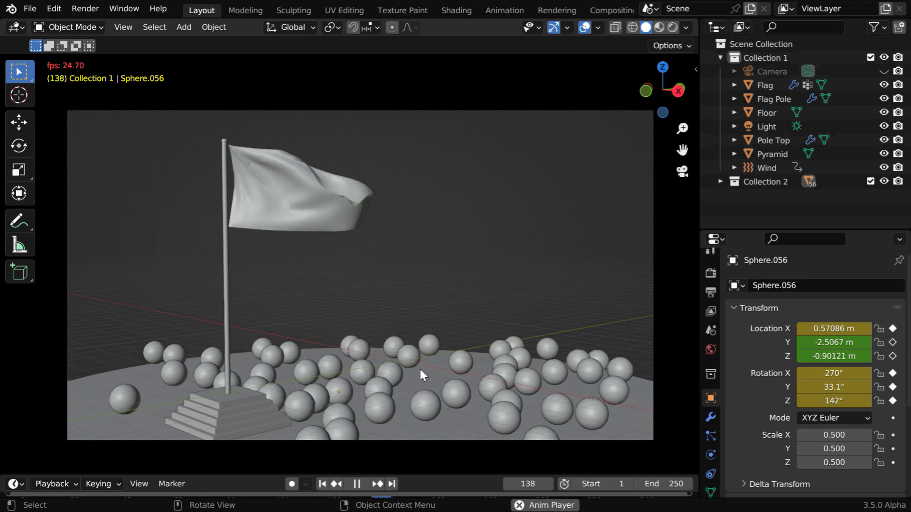
{"action": "left_click", "coordinate": [710, 455]}
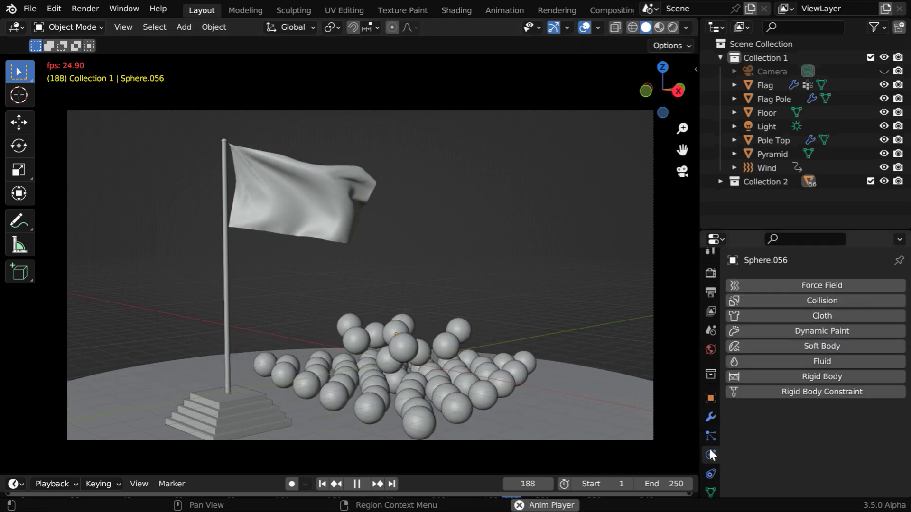